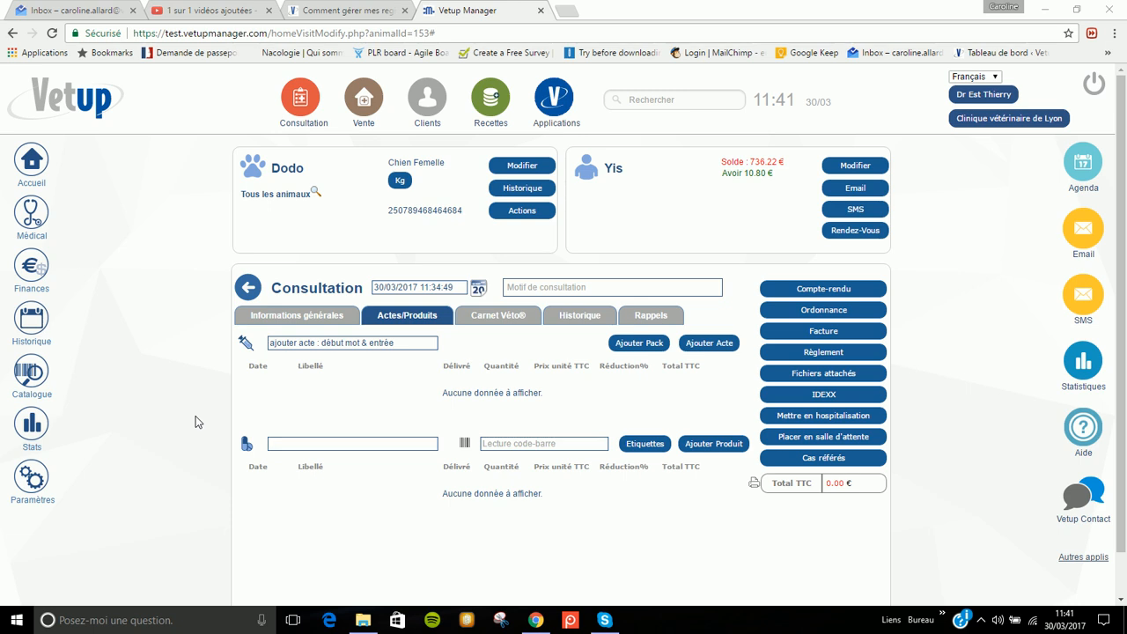
Search the product list for rilexine and open the RILEXINE OBSERVANCE 600MG 14 CPS product model.
click(30, 368)
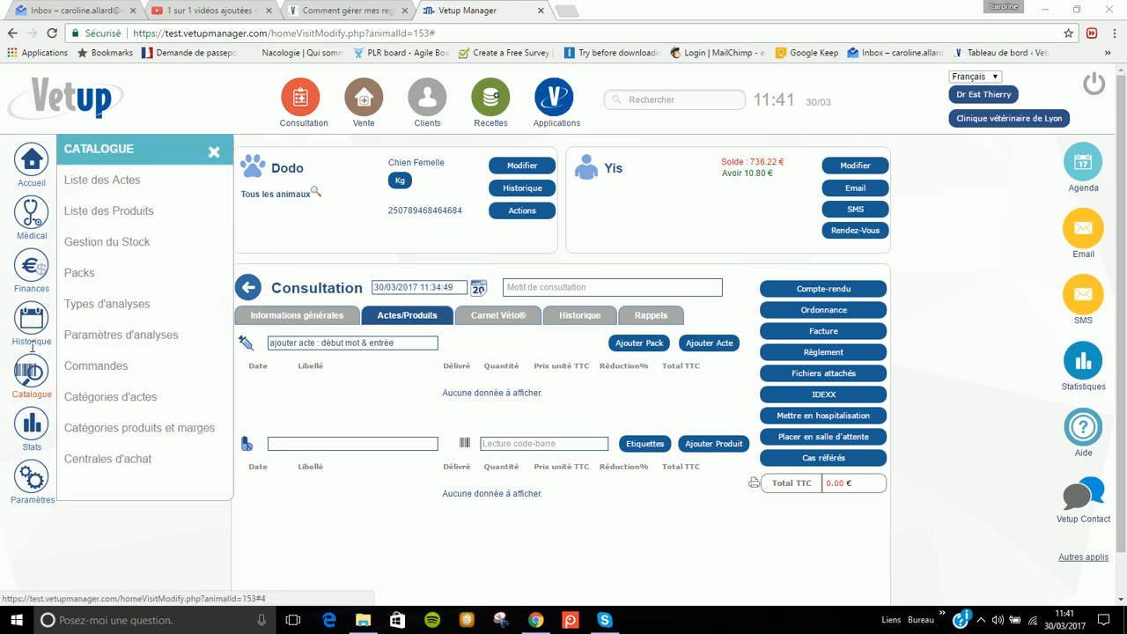
click(30, 370)
click(136, 209)
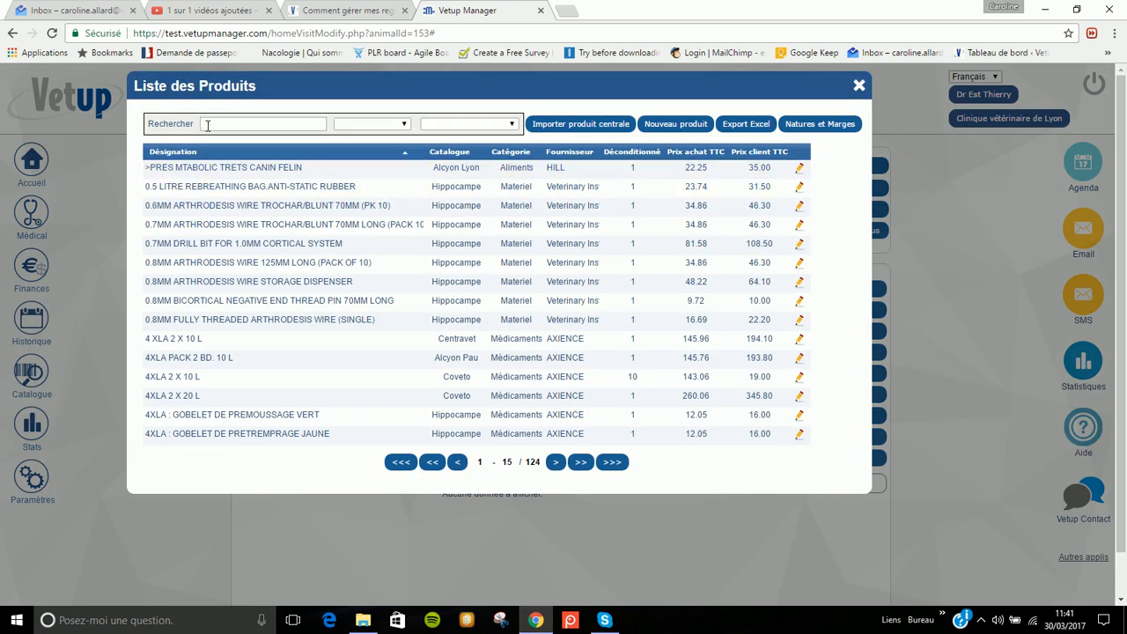
text(ma)
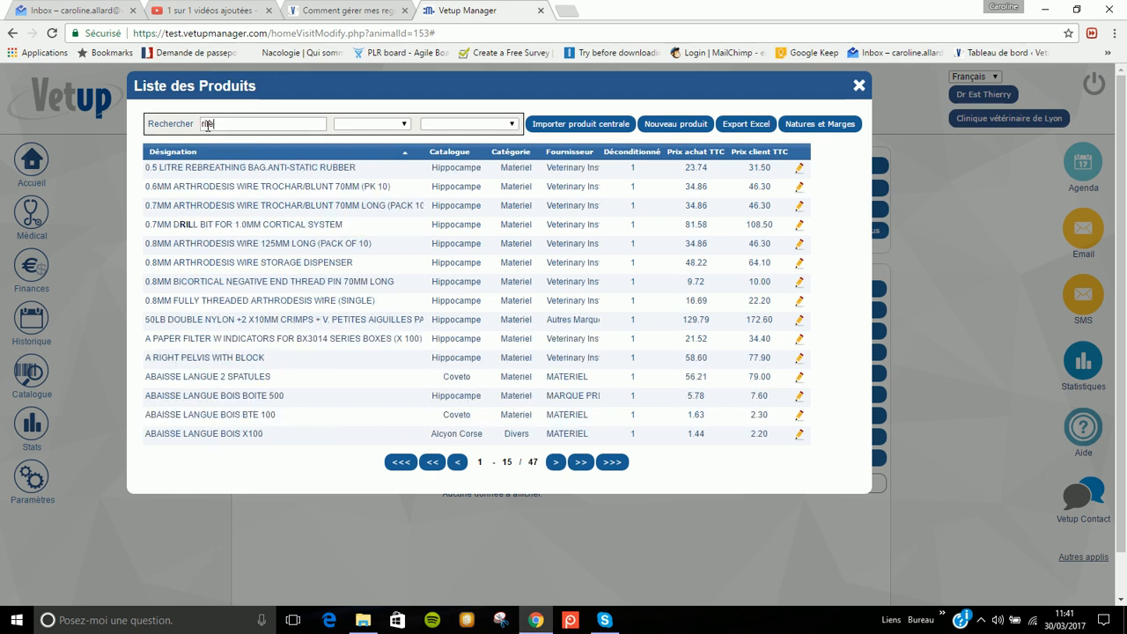
text(exine)
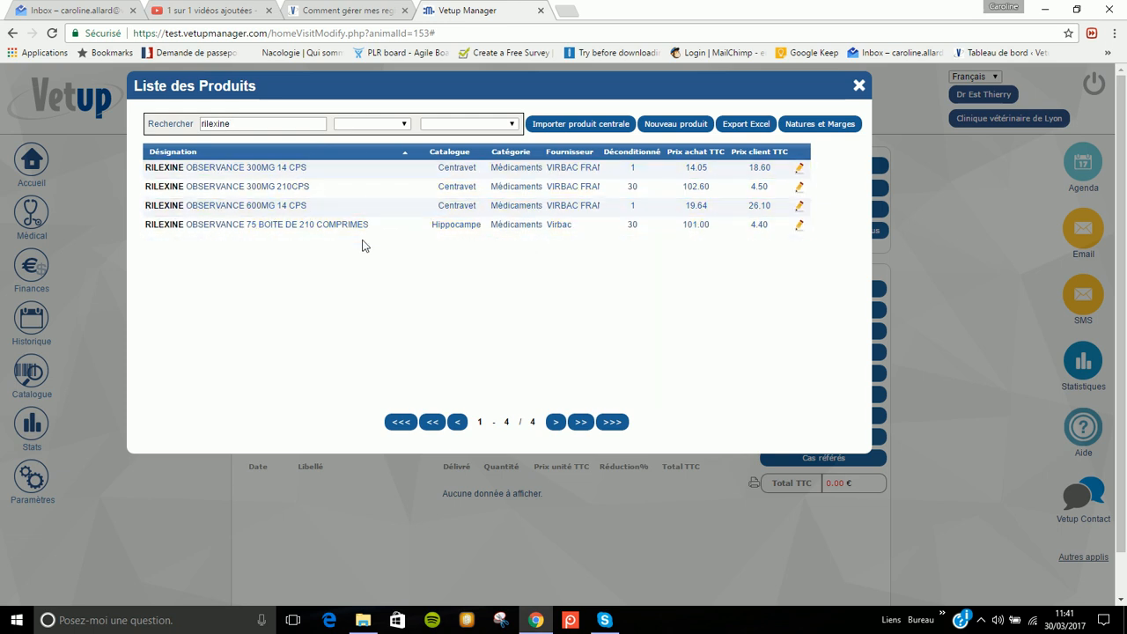
click(300, 200)
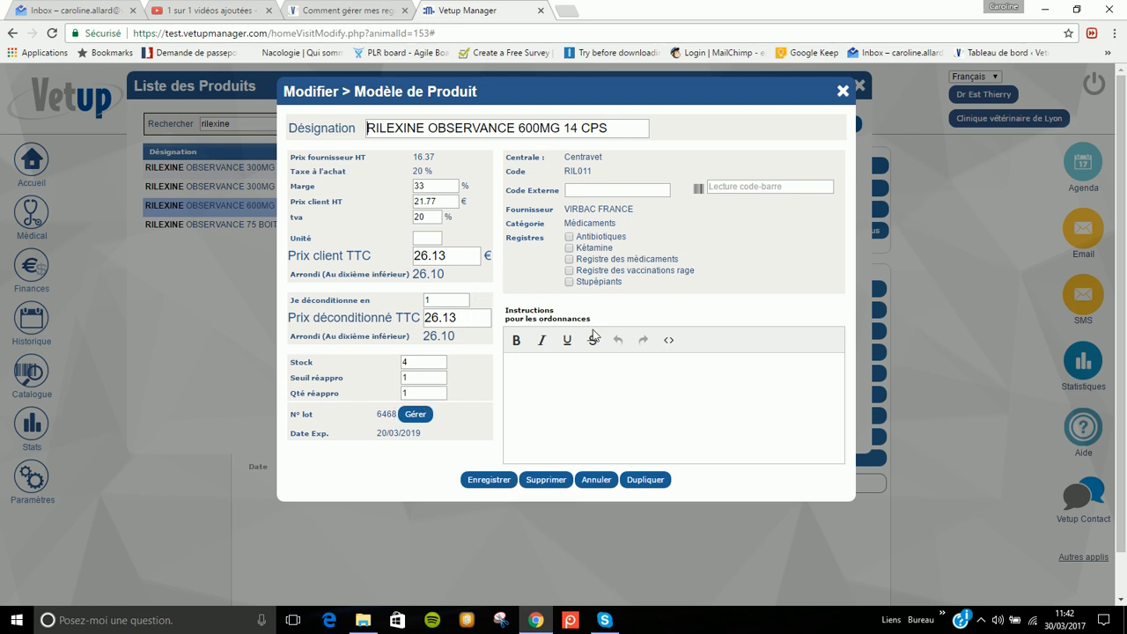
Assign the product to the Antibiotiques and Registre des médicaments registers, set its unit to boîte, and save it.
click(570, 237)
click(569, 259)
click(426, 238)
text(boîte)
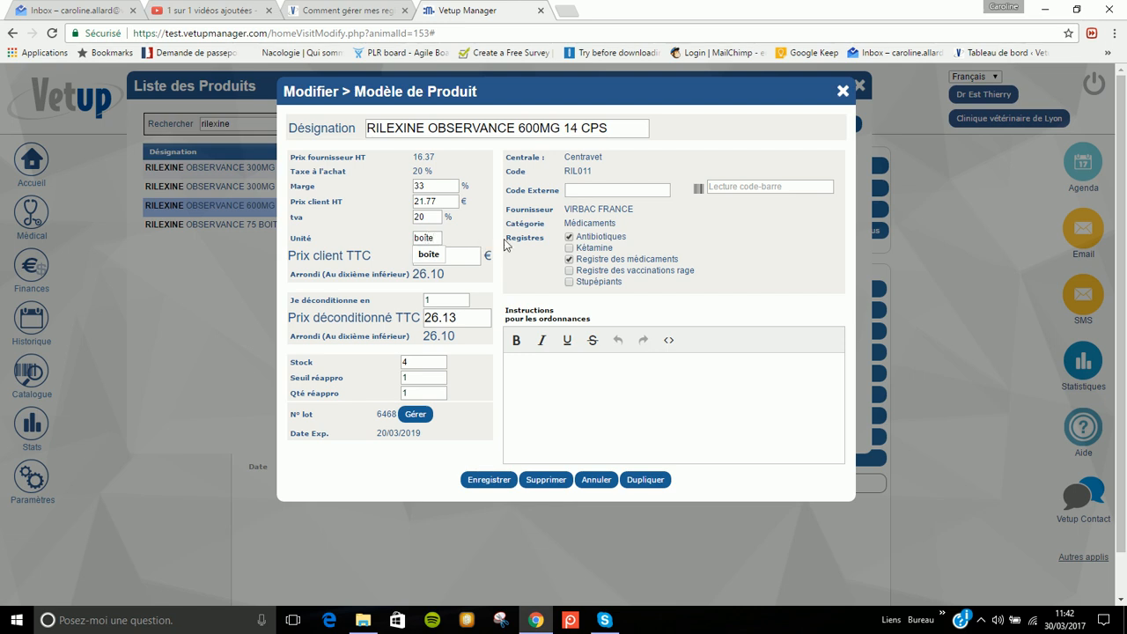
click(495, 476)
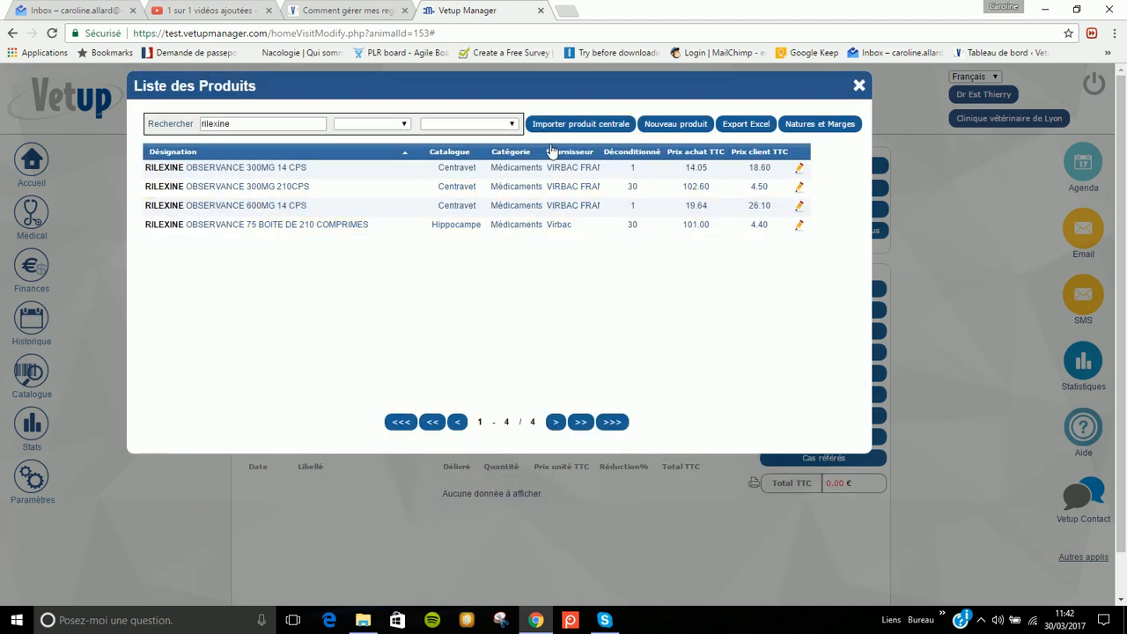
click(860, 87)
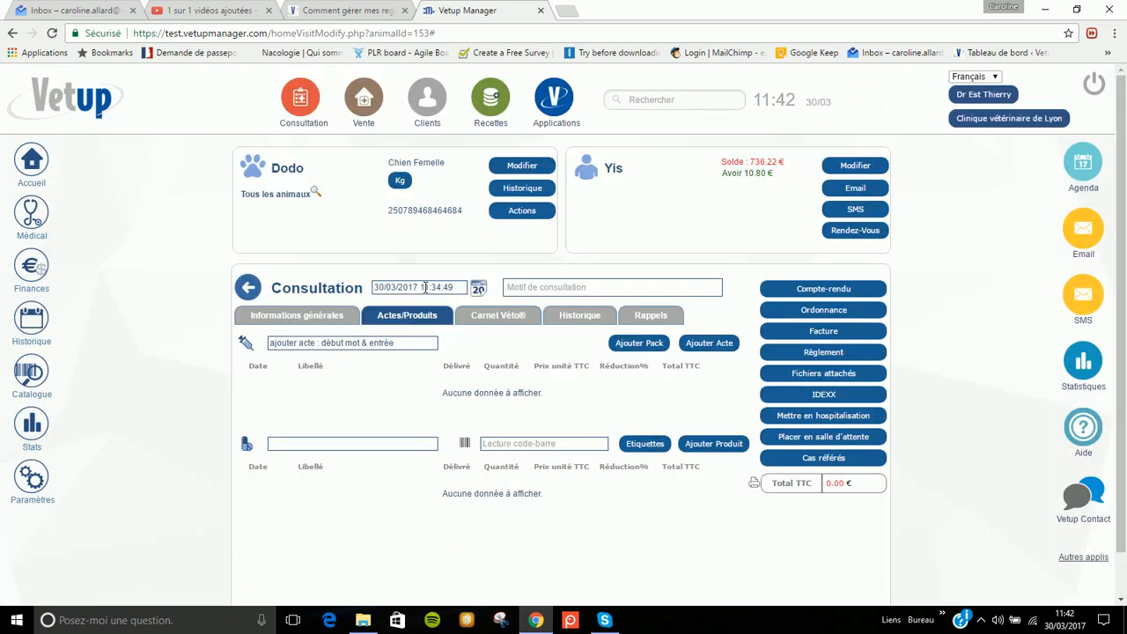
Add RILEXINE OBSERVANCE 600MG 14 CPS to the consultation's products and save its register information with lot 6468.
click(327, 440)
click(329, 440)
text(rilex)
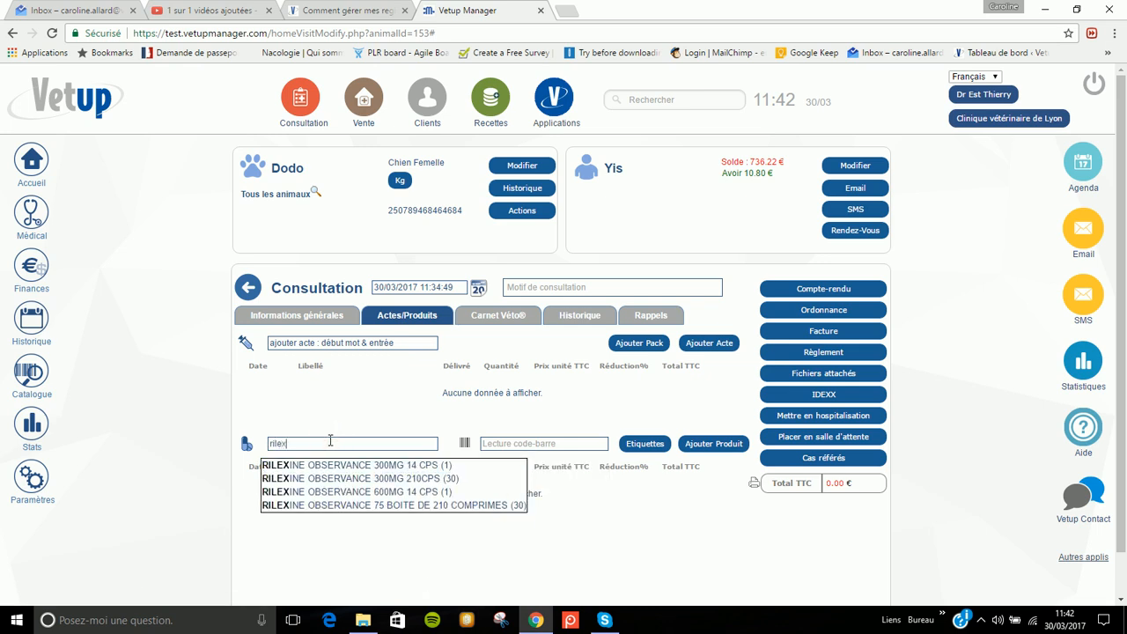
click(376, 494)
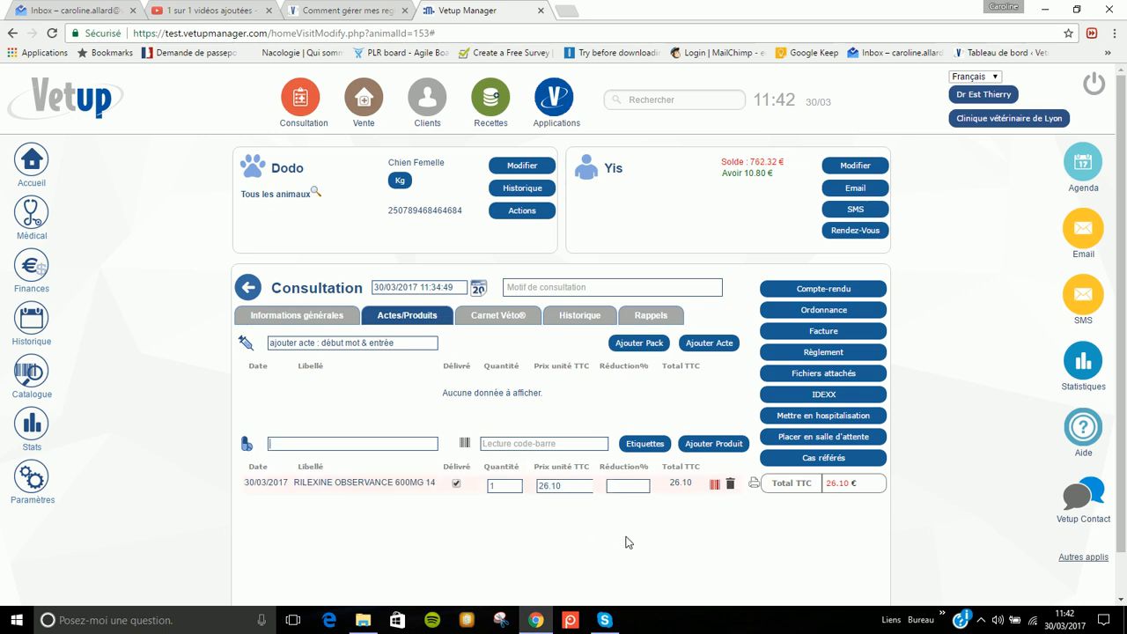
click(714, 484)
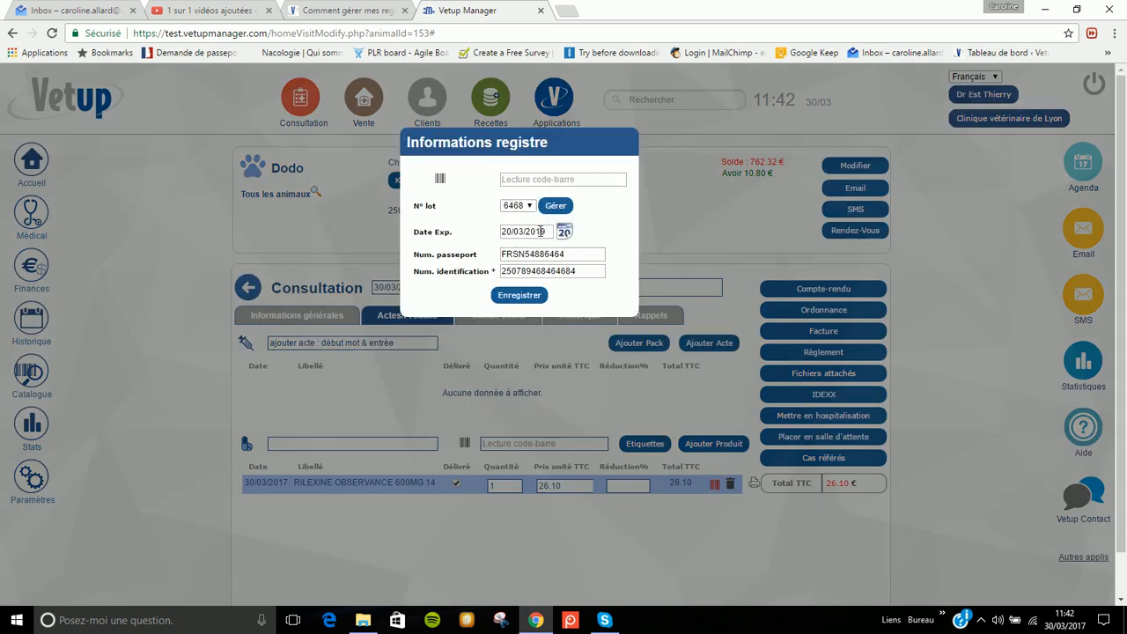
click(530, 296)
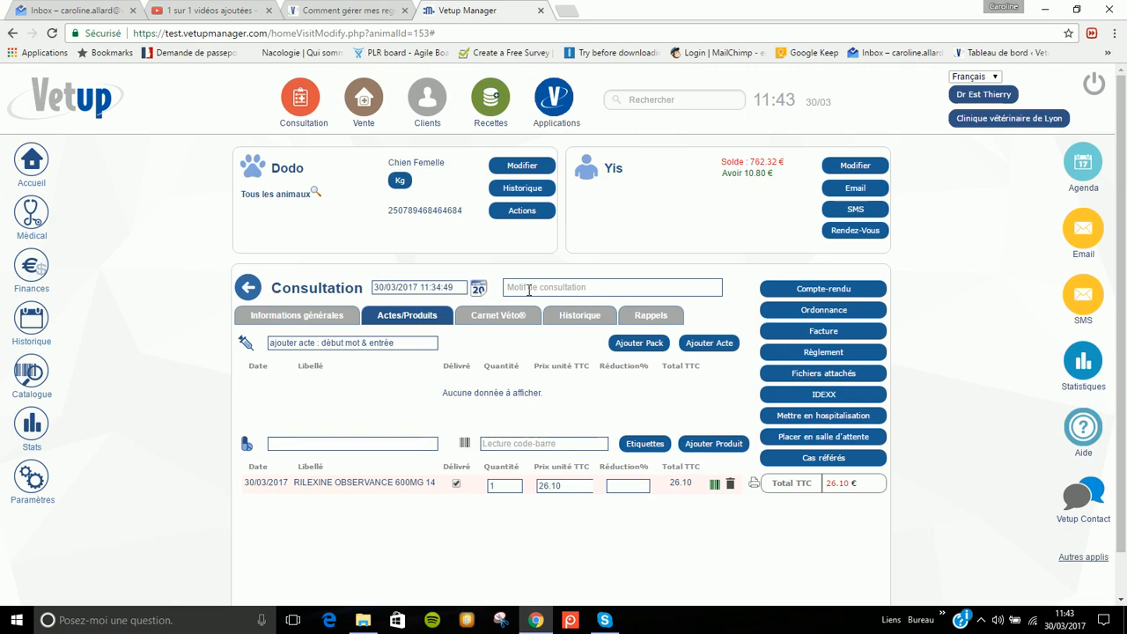
Open the register and list the entries of the Antibiotiques (Produit) register.
mouse_move(27, 339)
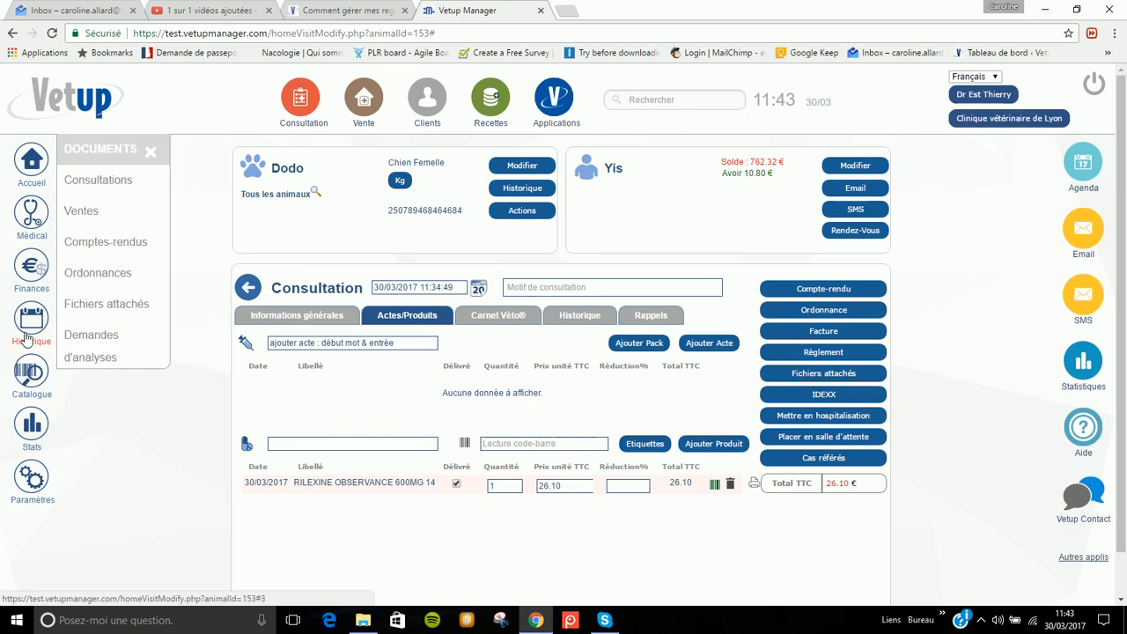
click(79, 365)
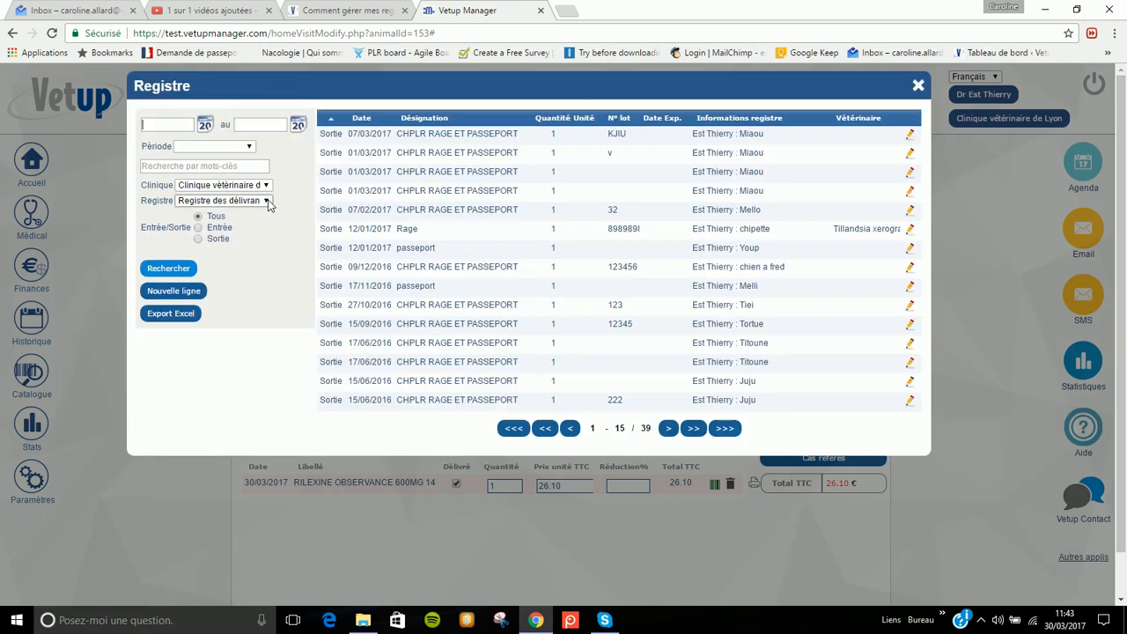
click(269, 201)
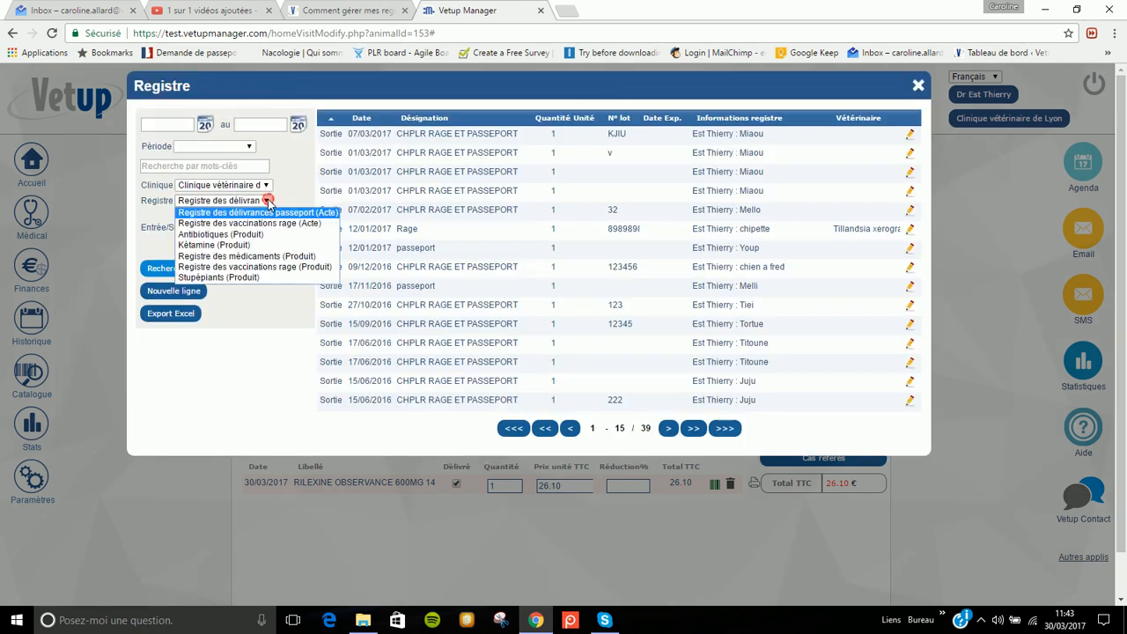
click(239, 235)
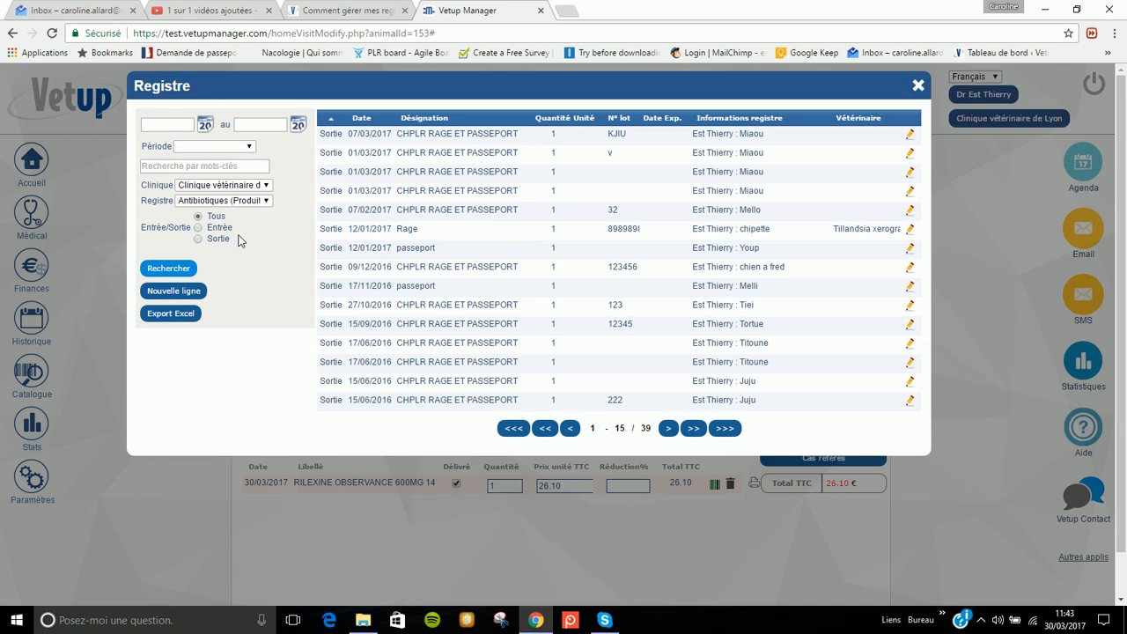
click(176, 269)
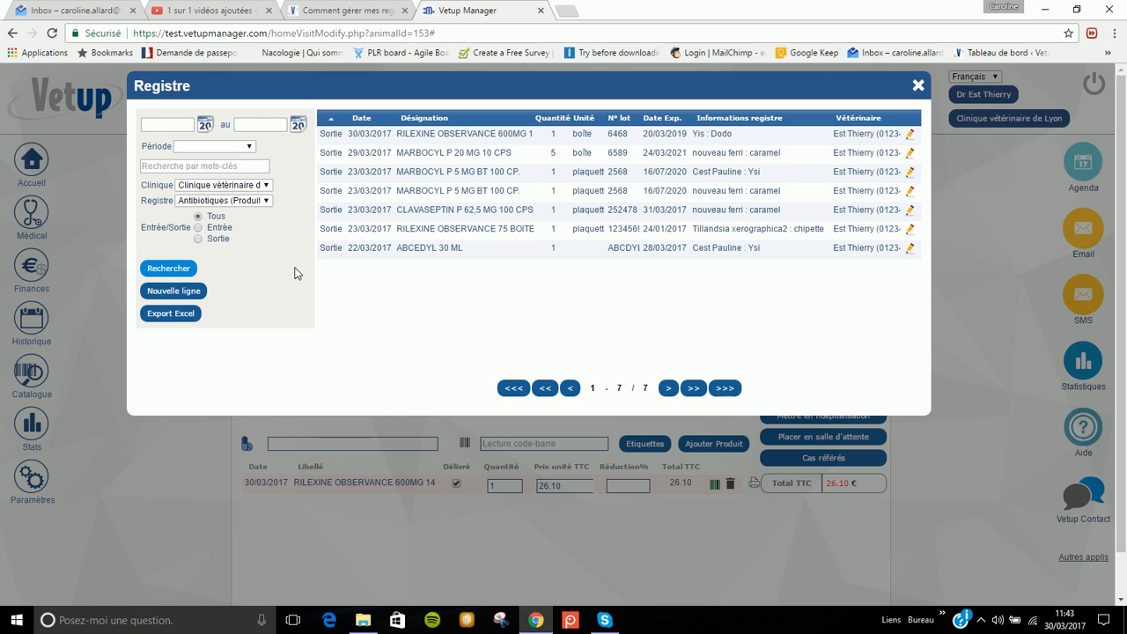
Set the register period to Ce mois, review the antibiotic entries, and close the register.
click(211, 147)
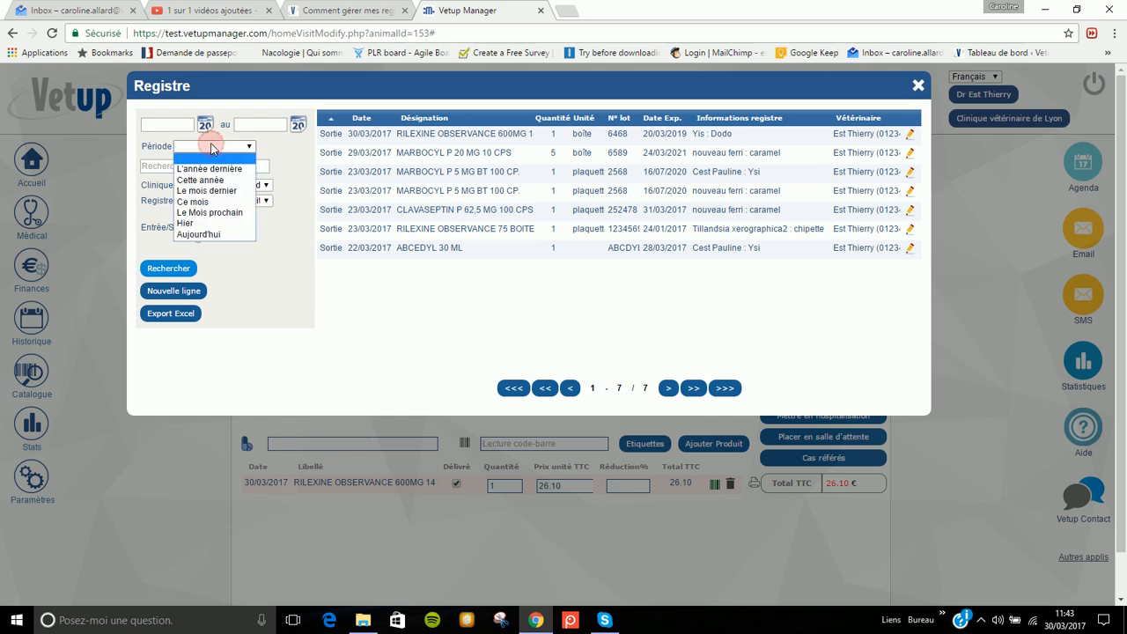
click(201, 203)
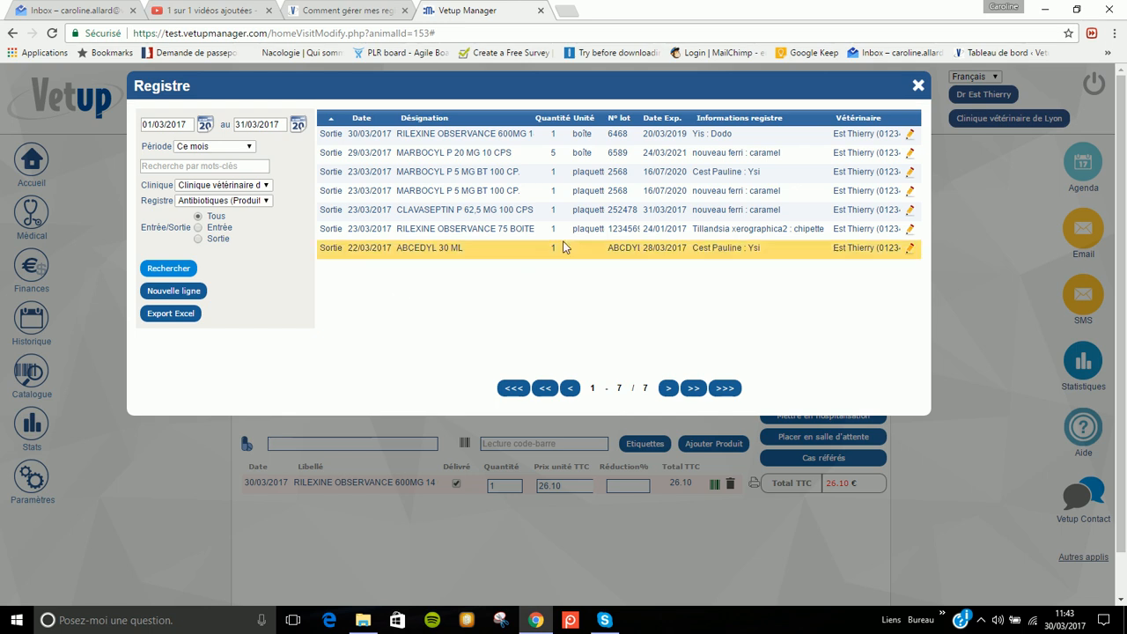
click(918, 86)
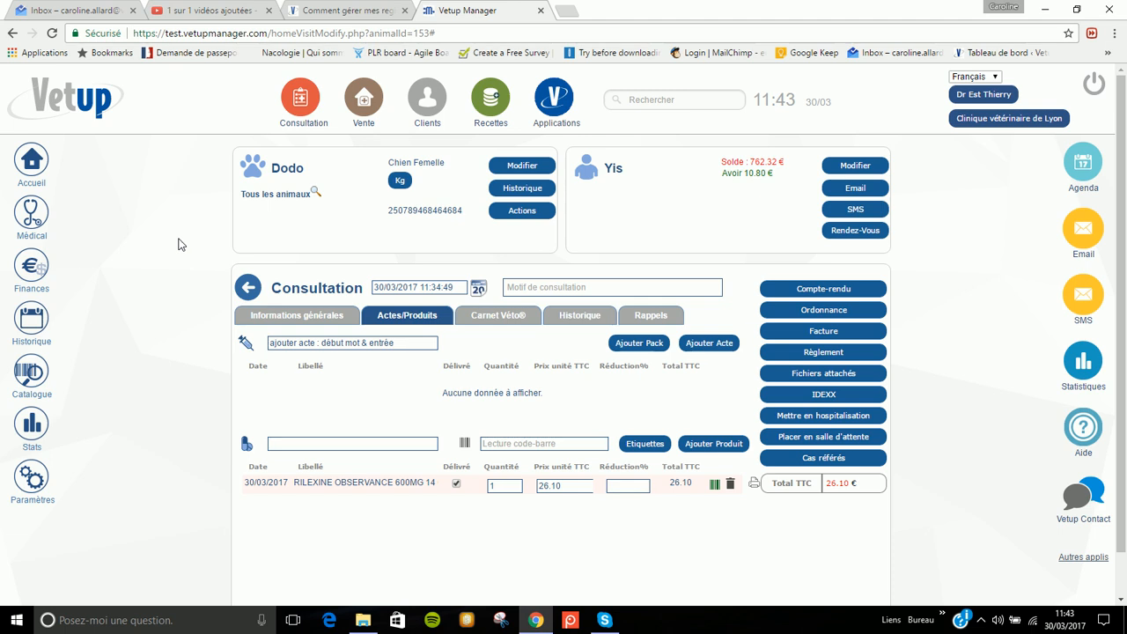
Search the product list for kéta and open the KETAMINE 1000 FLACON 10ML product model.
click(29, 383)
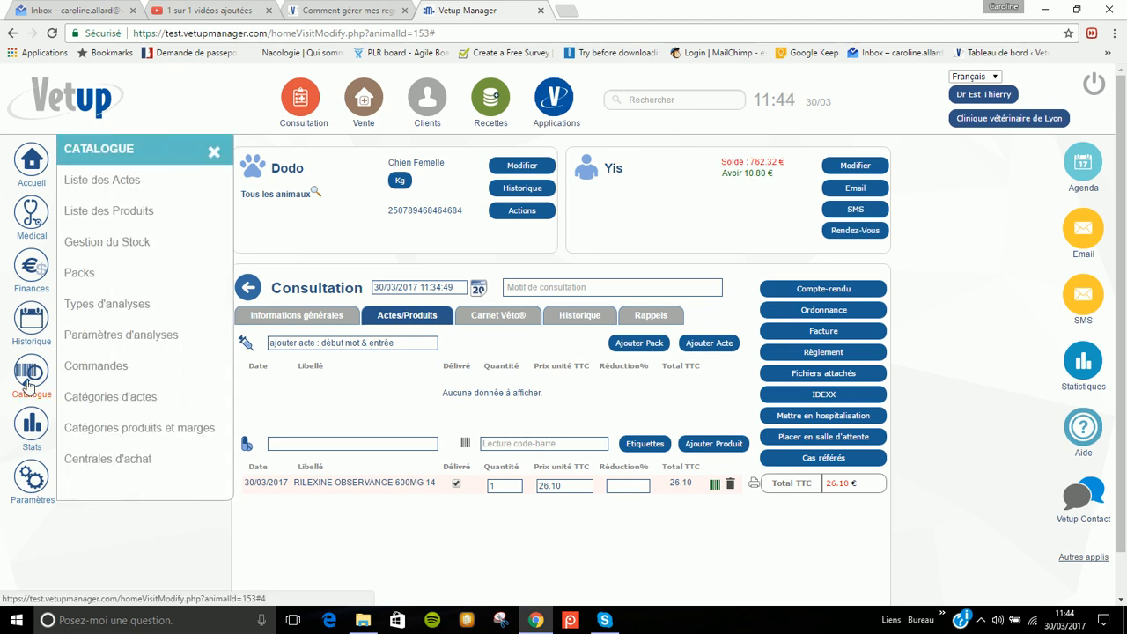
click(137, 213)
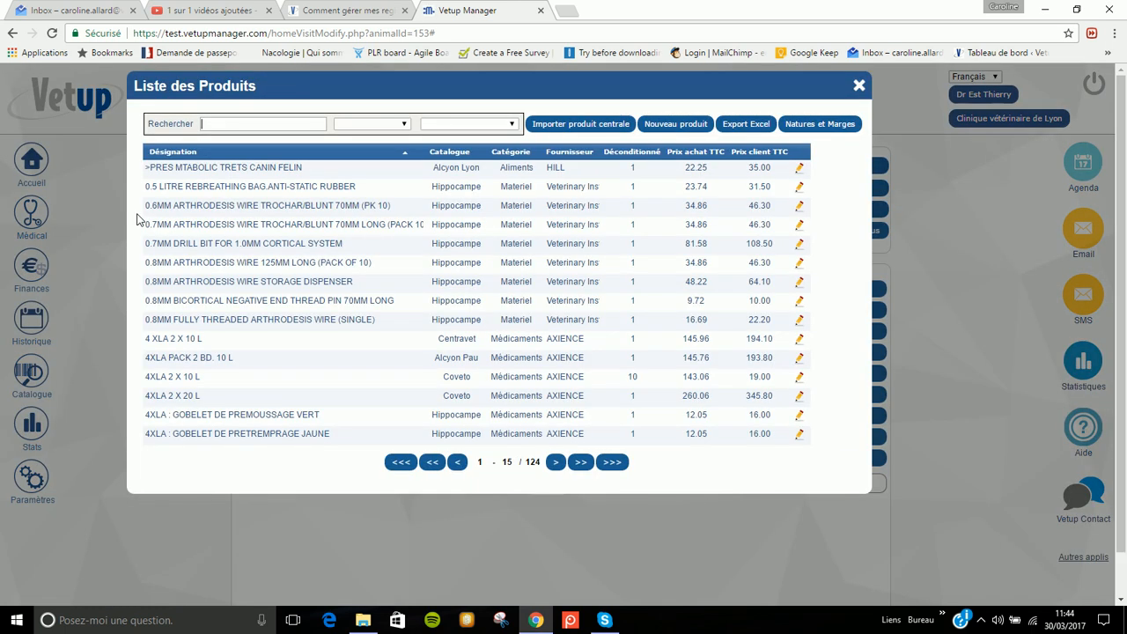
text(kéta)
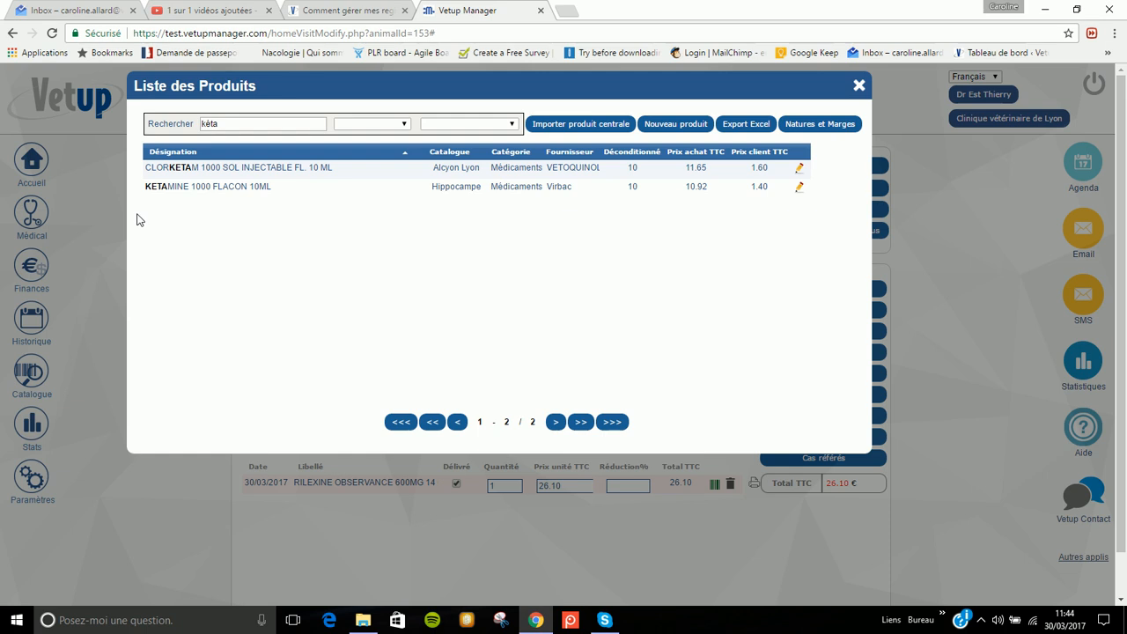
click(230, 196)
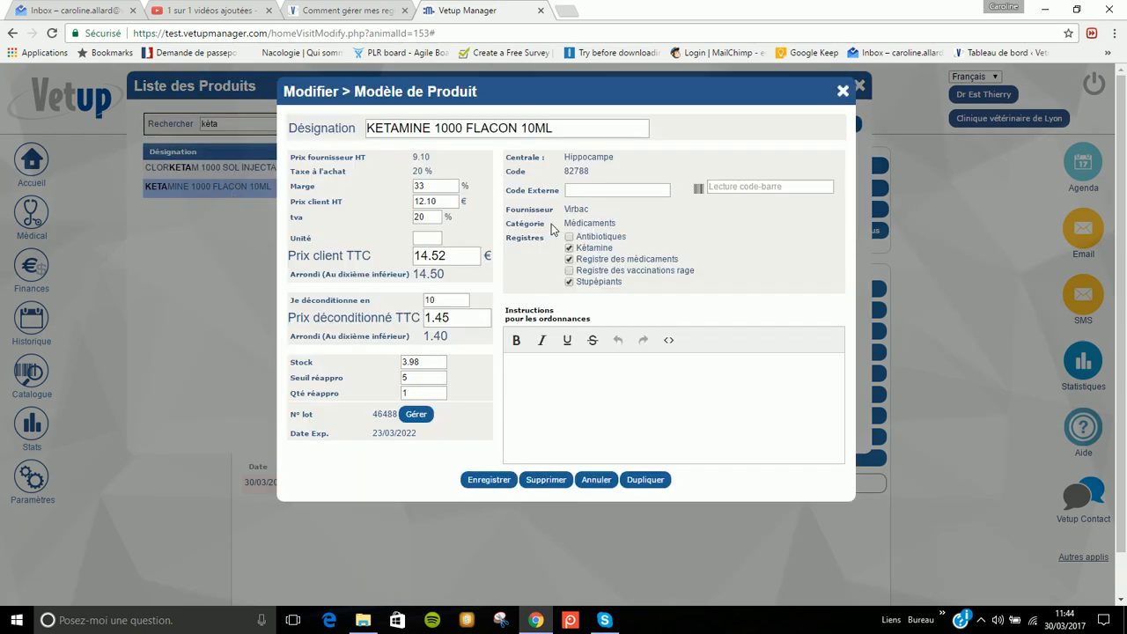
Set the ketamine product's unit to ml, save it, and close the product list.
click(427, 239)
text(ml)
click(490, 479)
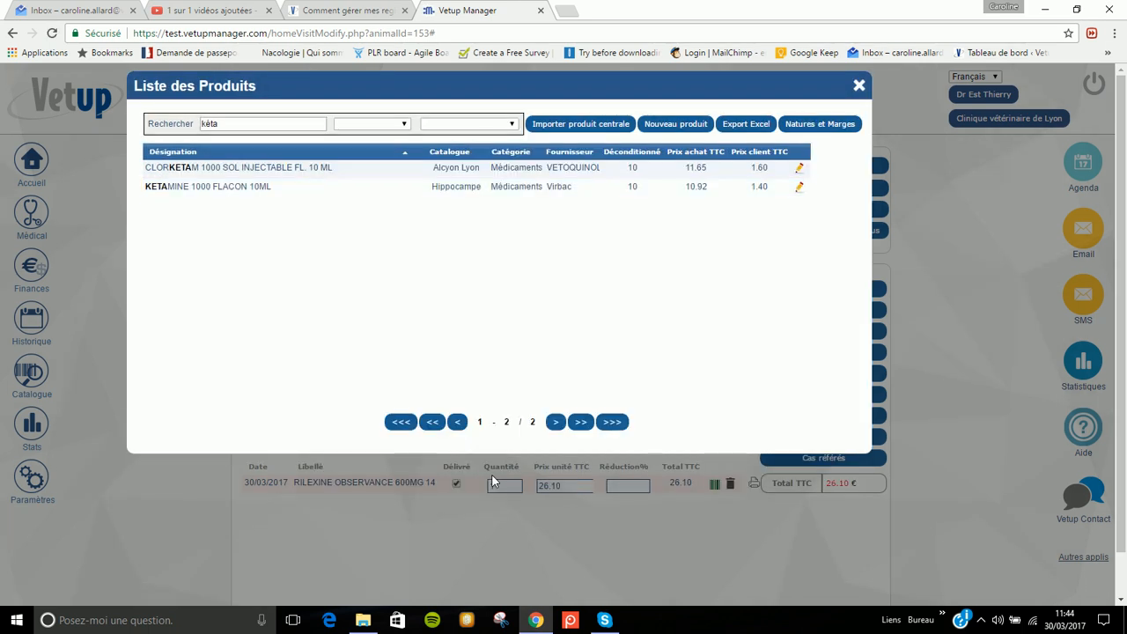
click(859, 87)
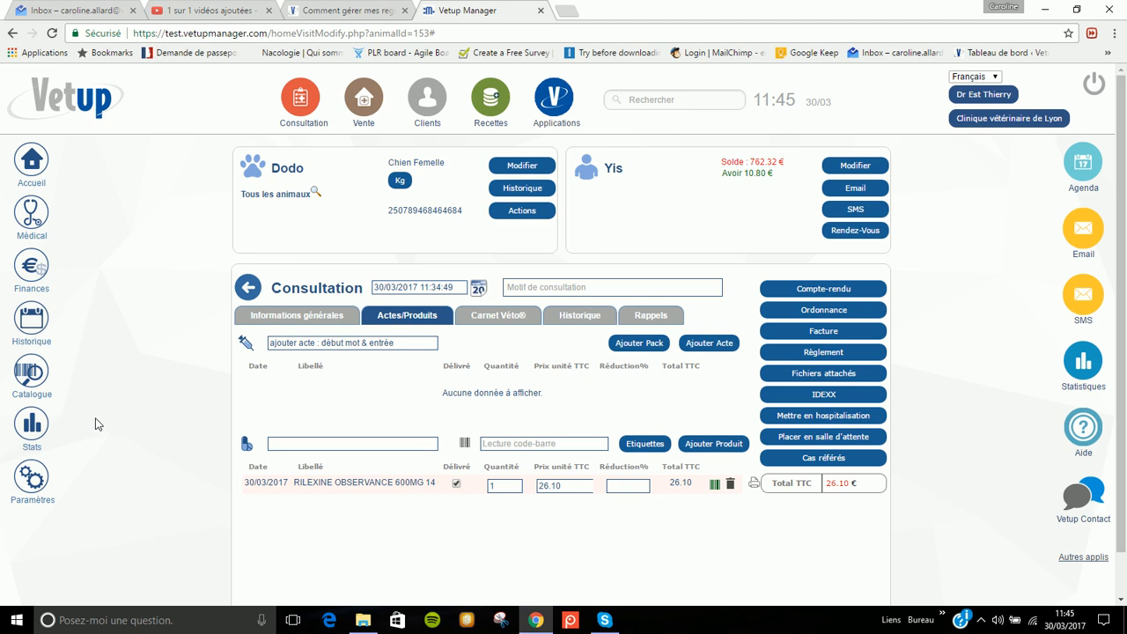
Search the list of acts for chplr and open the CHPLR vaccination act model.
click(33, 362)
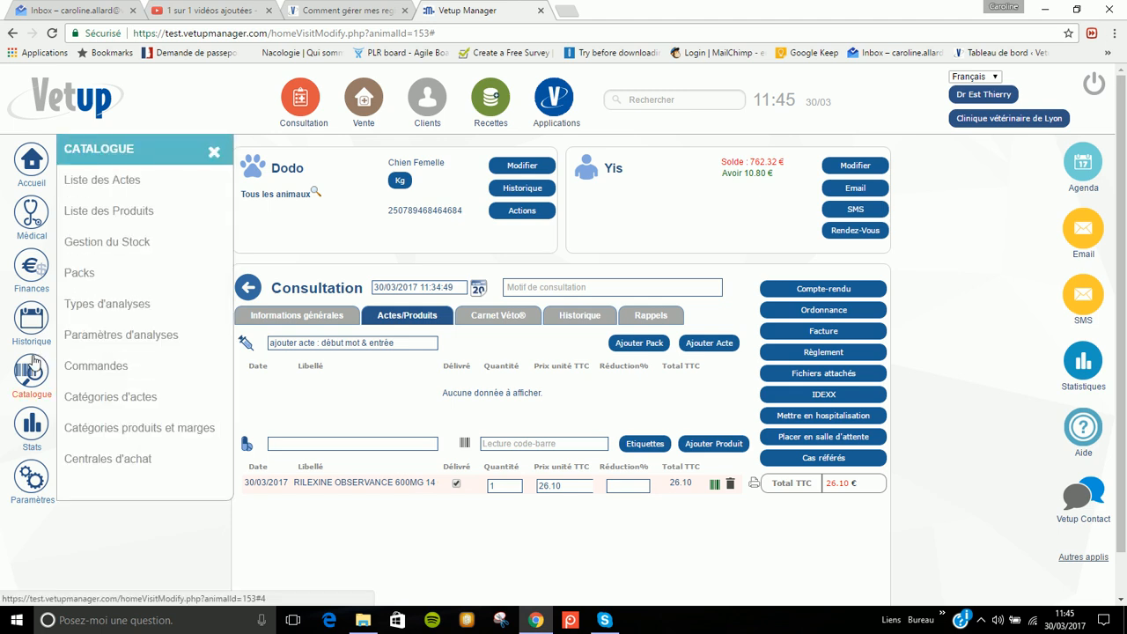
click(141, 181)
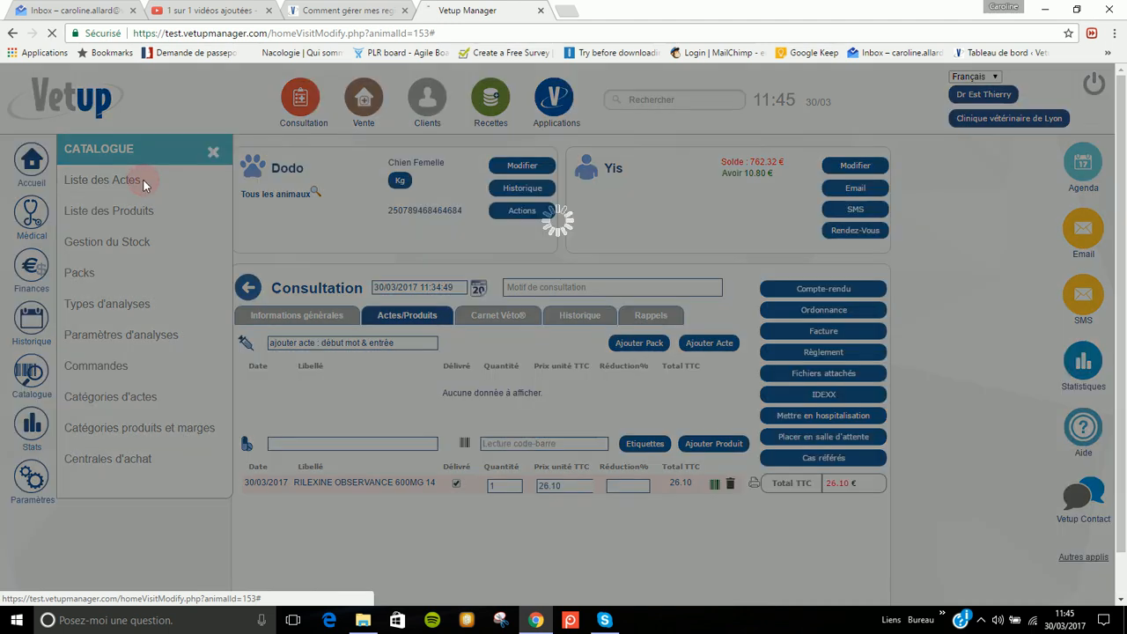
text(chplr)
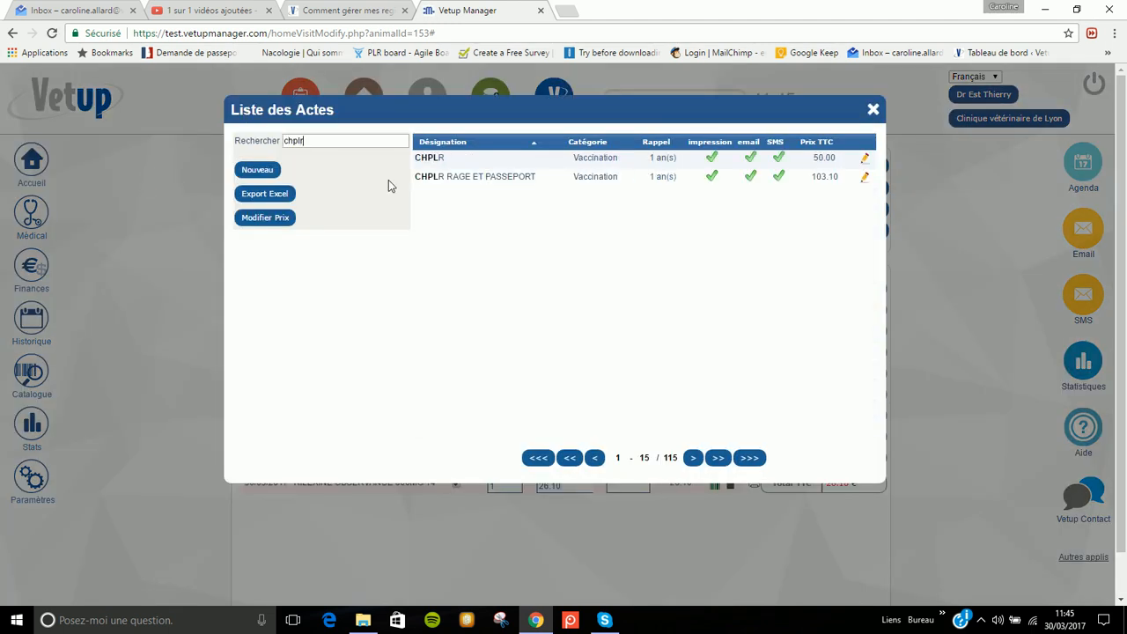
click(527, 152)
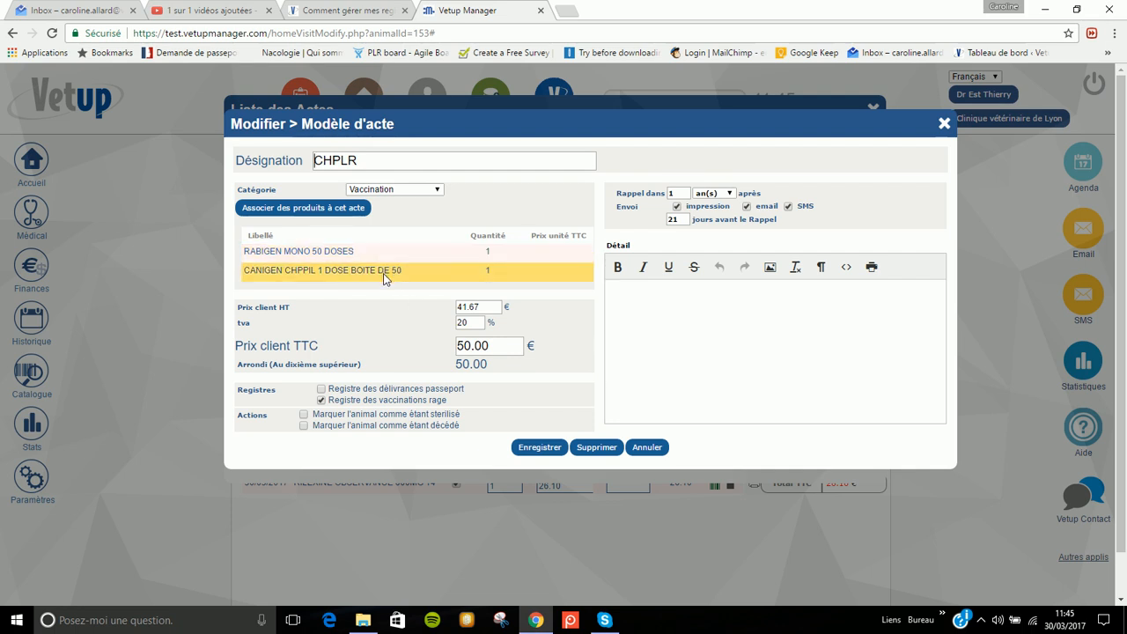
Save the act's RABIGEN MONO 50 DOSES product with the Registre des médicaments and Registre des vaccinations rage registers selected.
click(351, 252)
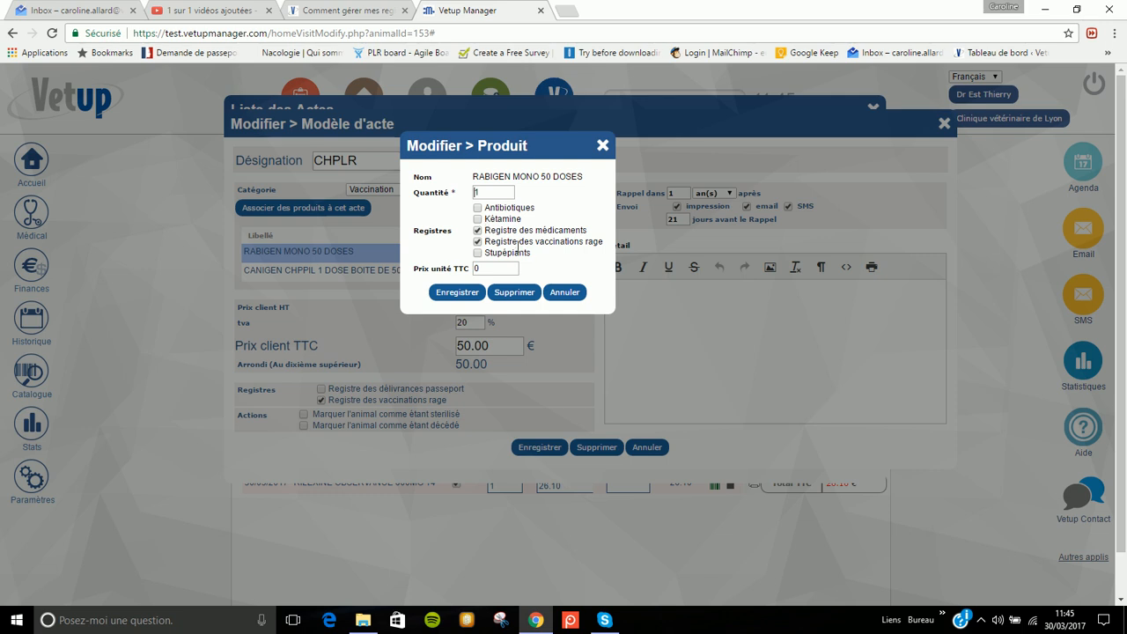
click(480, 242)
click(477, 242)
click(456, 294)
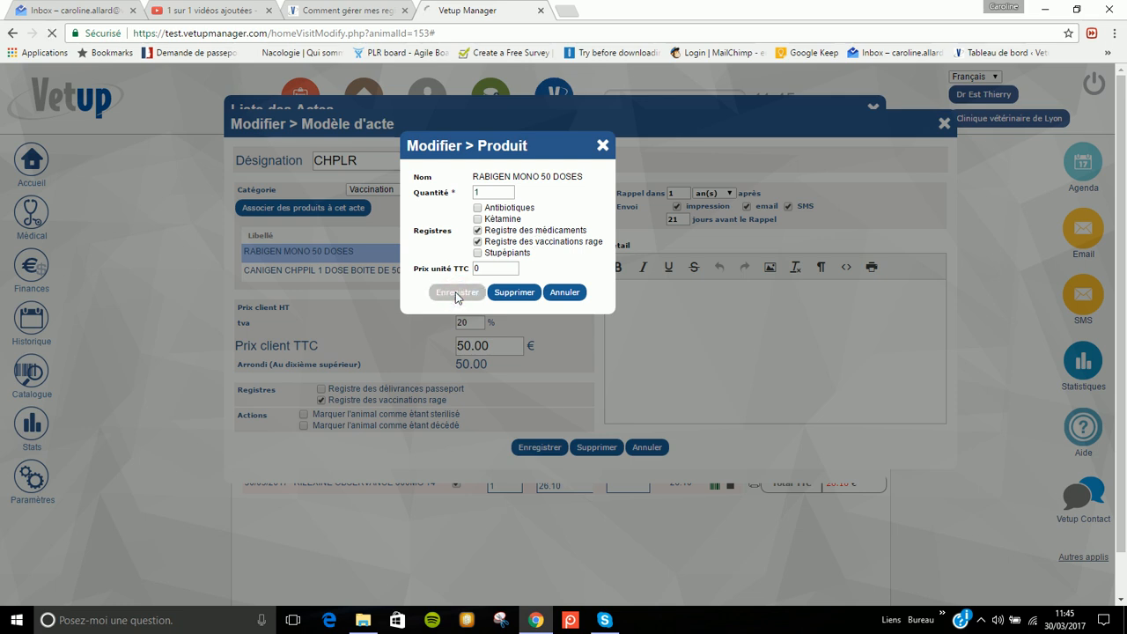
Save the act's CANIGEN CHPPIL product with Registre des médicaments selected, and save the CHPLR act model.
click(360, 268)
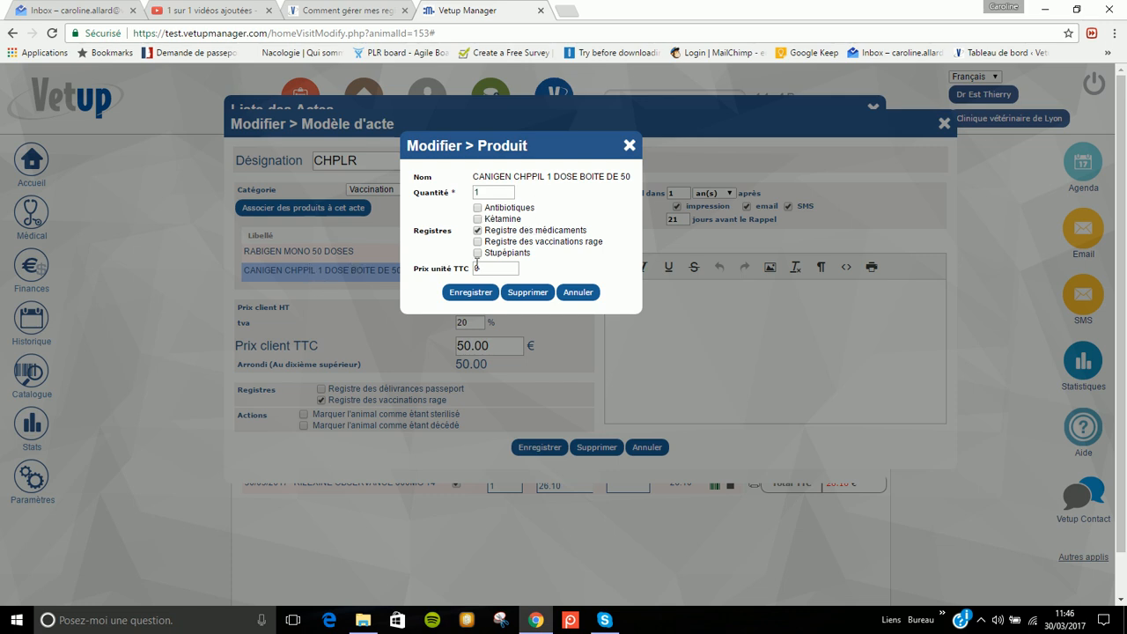
click(469, 294)
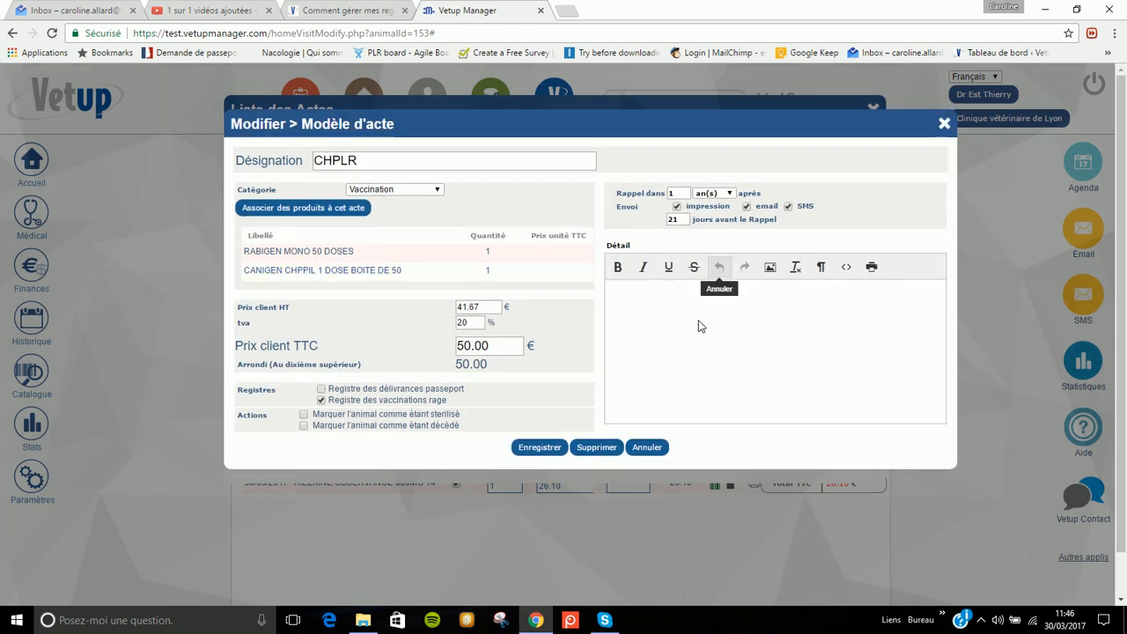
click(531, 456)
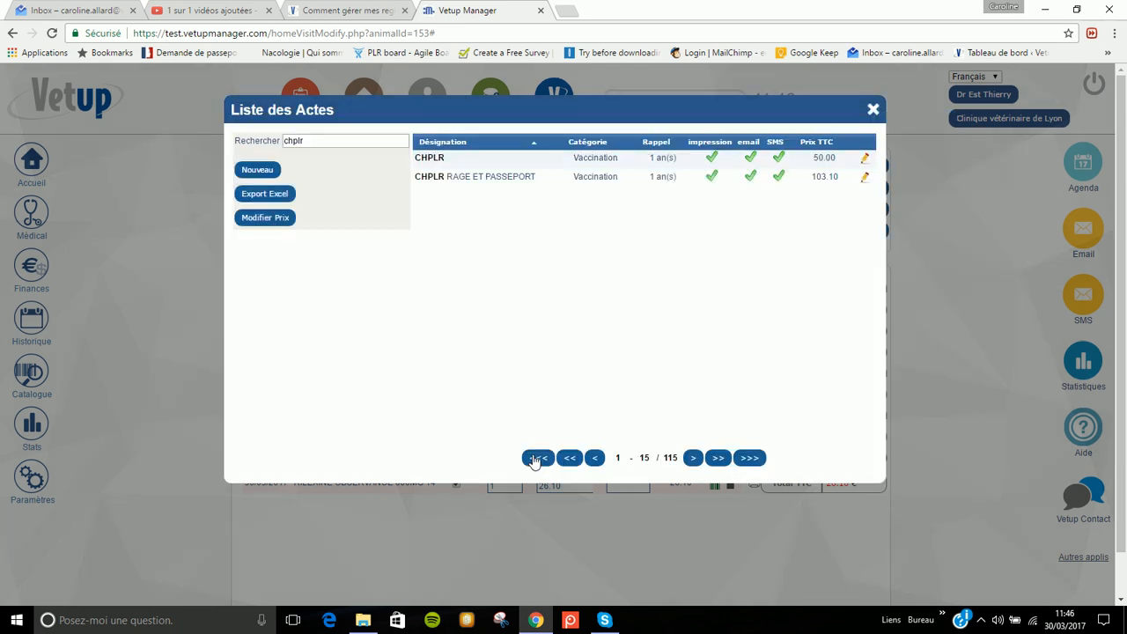
click(874, 111)
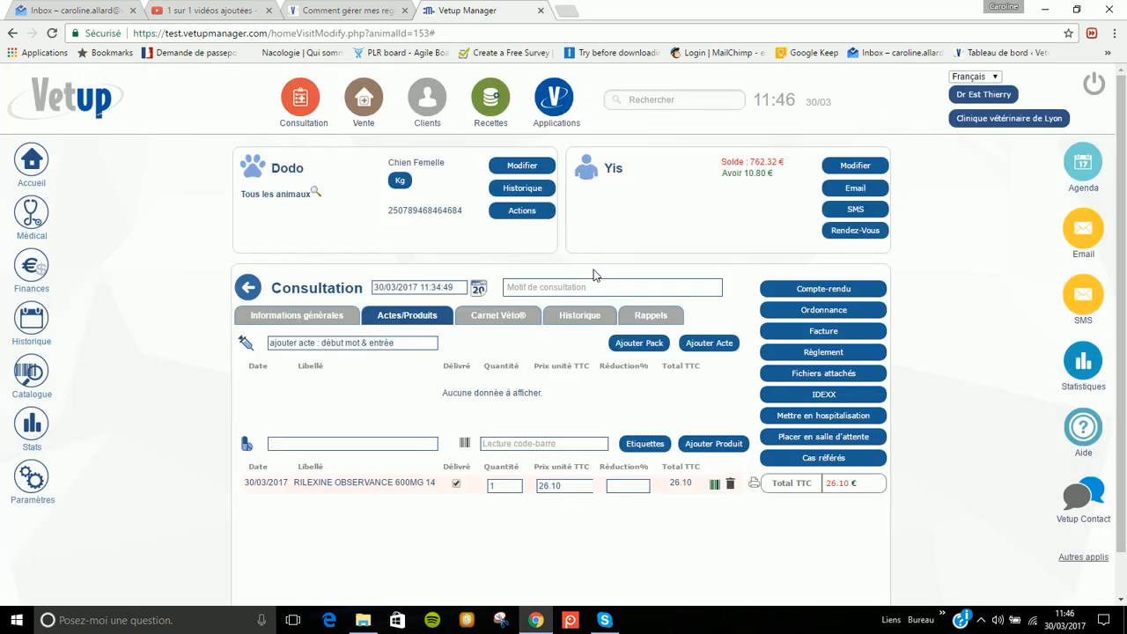